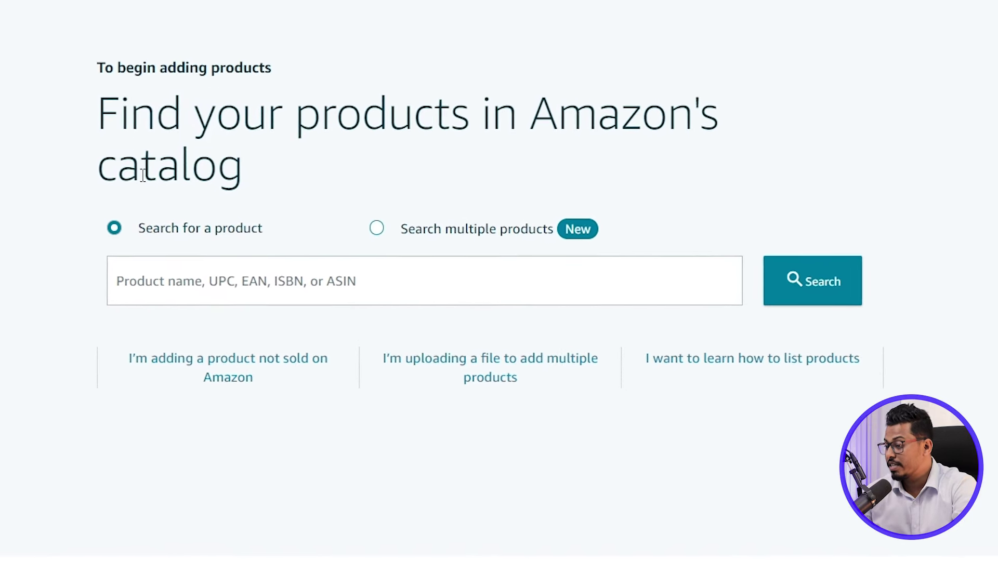
- Start a new product listing with the pasted brand name and a UPC/EAN/GTIN external product ID
left_click(209, 363)
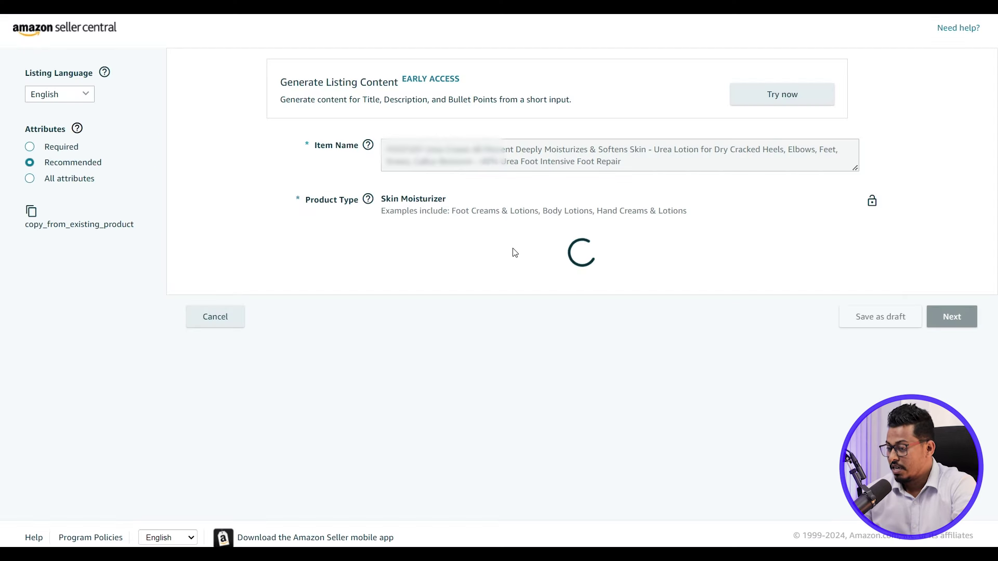
scroll(484, 334, "down", 2)
left_click(438, 289)
key("super+v")
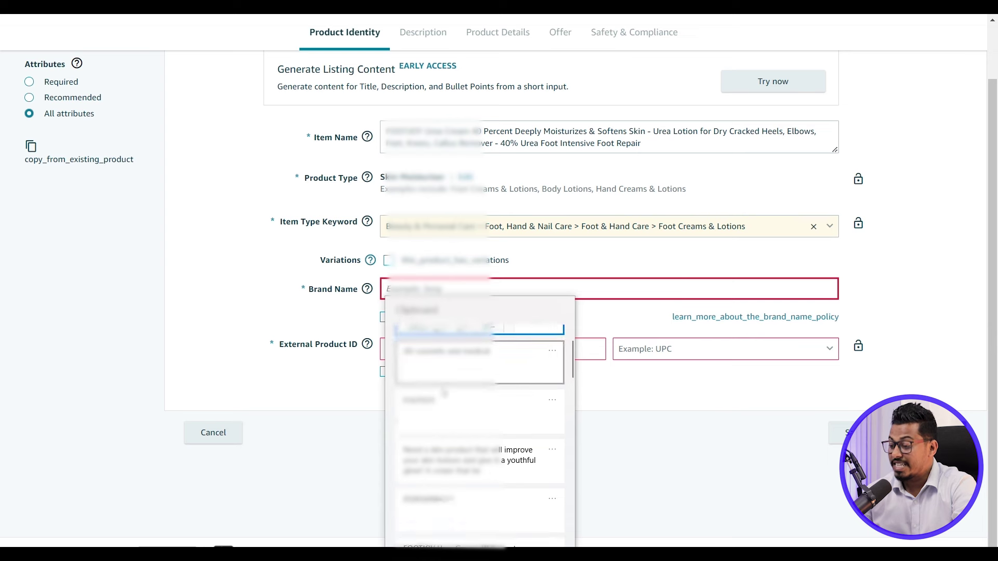
left_click(445, 398)
key("Tab")
key("Tab")
key("Tab")
key("super+v")
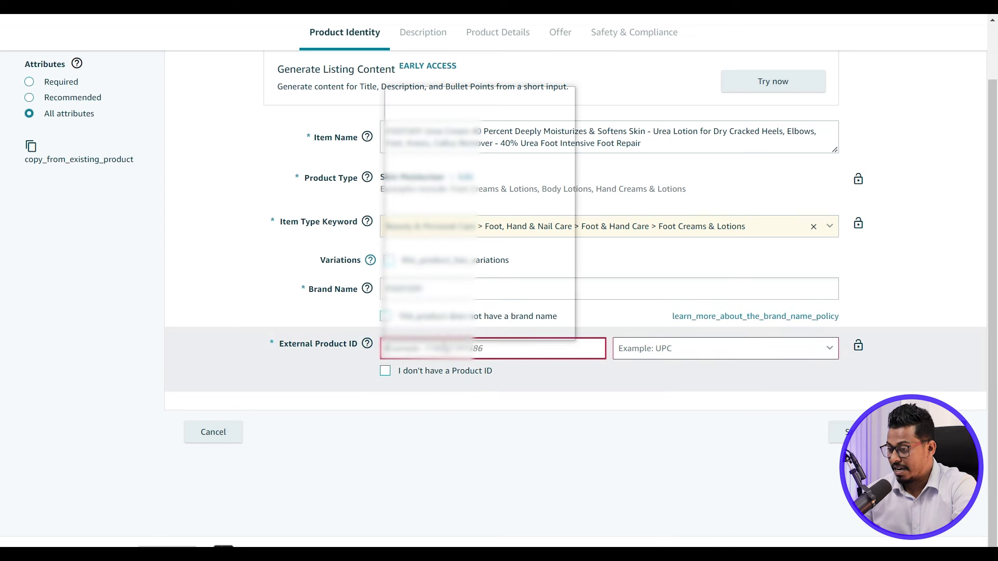
left_click(454, 272)
left_click(680, 352)
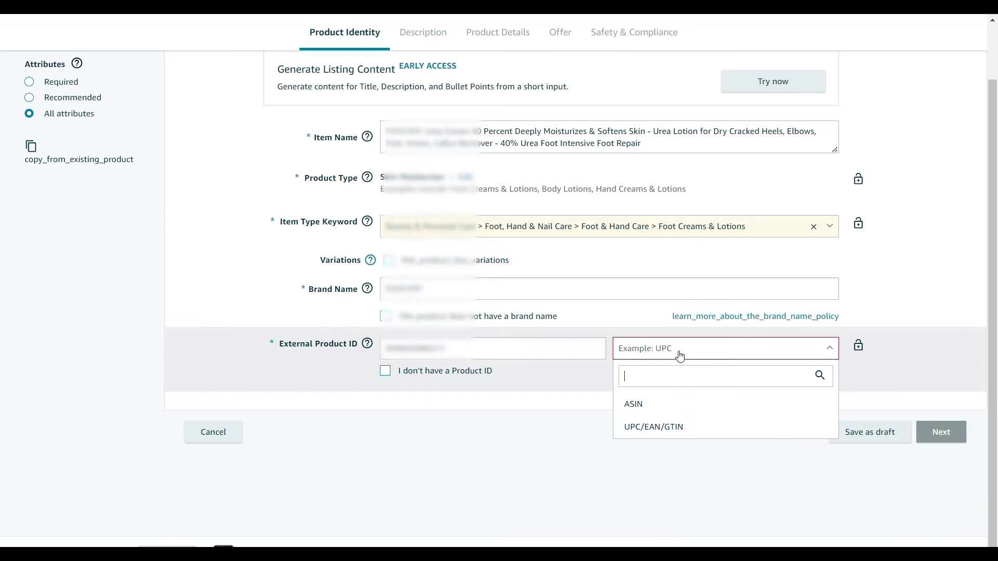
left_click(661, 429)
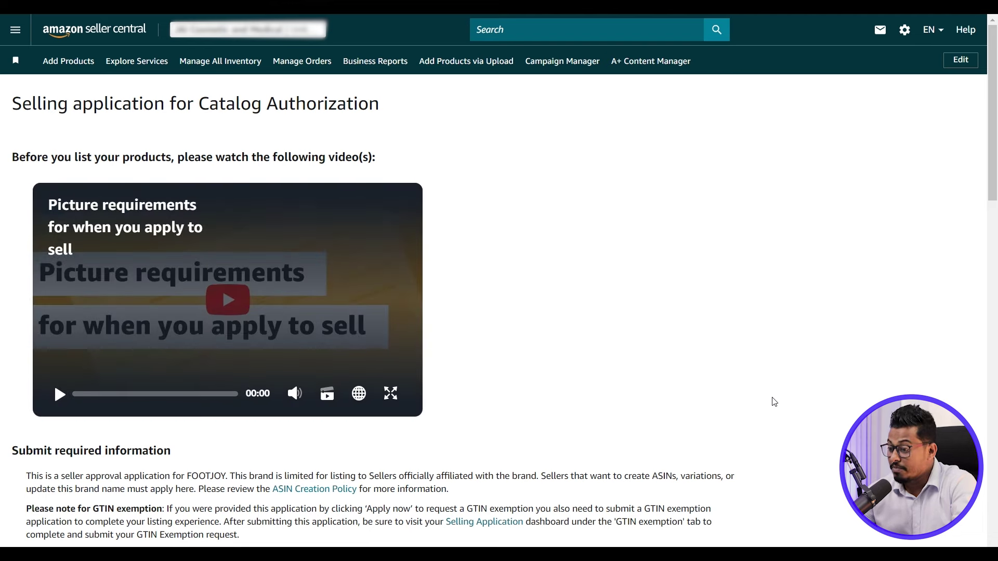
scroll(773, 402, "down", 1)
scroll(186, 425, "down", 4)
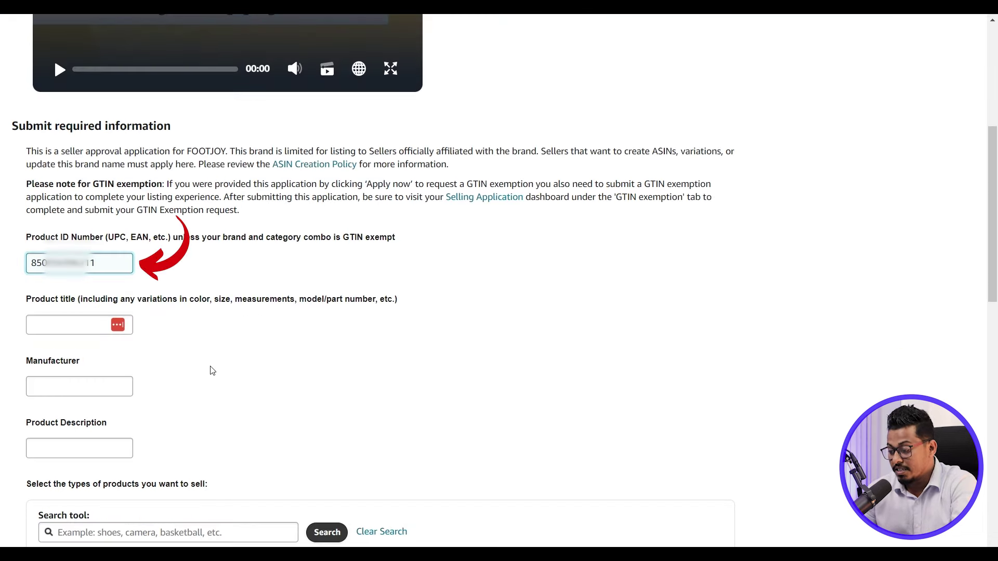
scroll(88, 351, "down", 1)
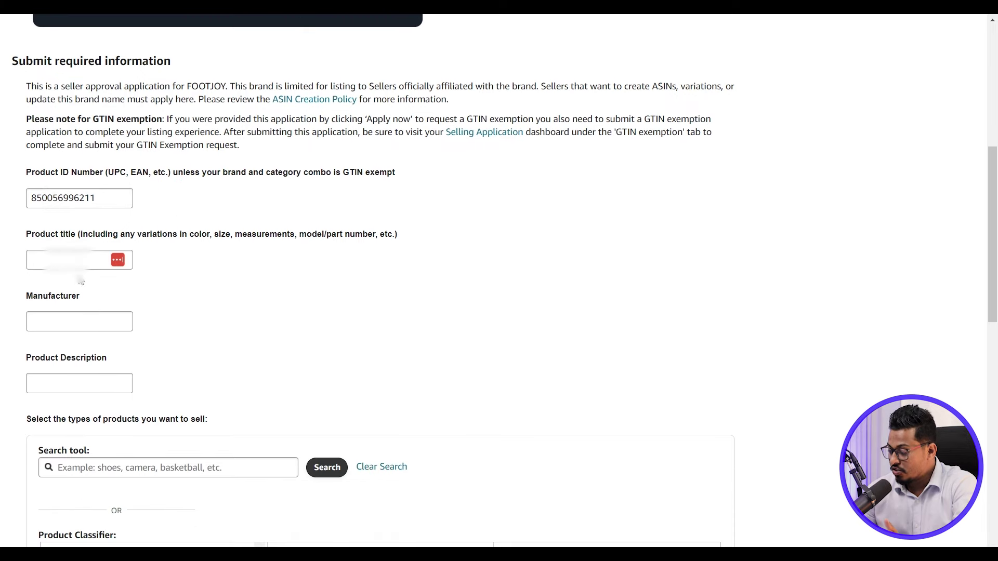
- Paste the product title, manufacturer name and product description into the application
key("ctrl+v")
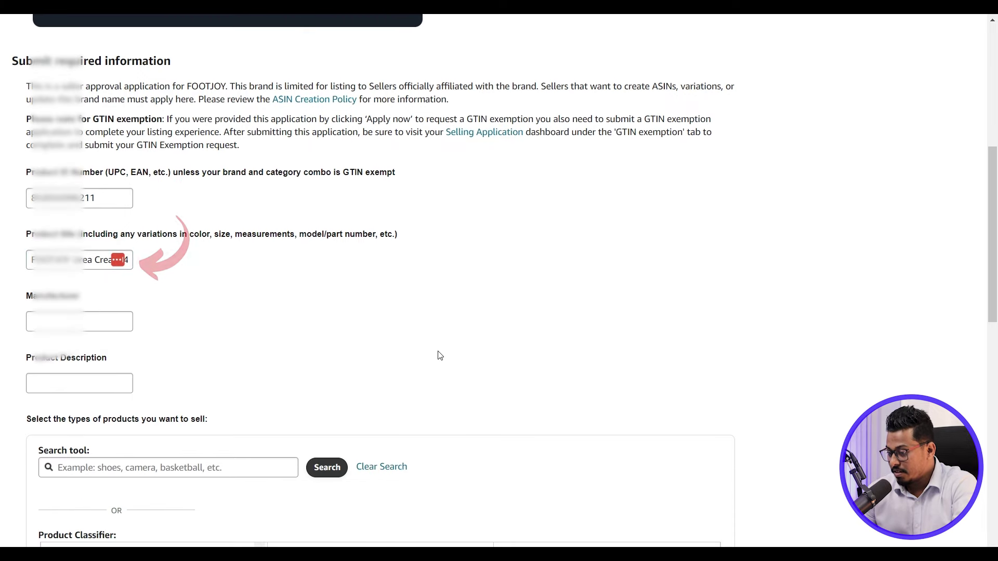
scroll(438, 355, "down", 2)
left_click(79, 191)
key("super+v")
left_click(106, 297)
key("Tab")
key("ctrl+v")
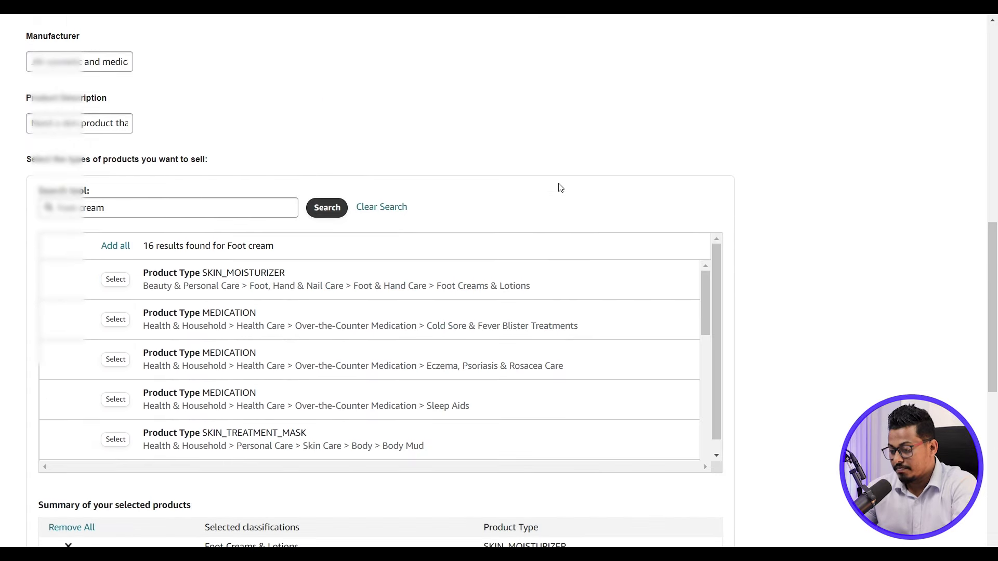
scroll(559, 187, "down", 5)
- Tick the remaining image requirement boxes and attach the product photos
left_click(70, 330)
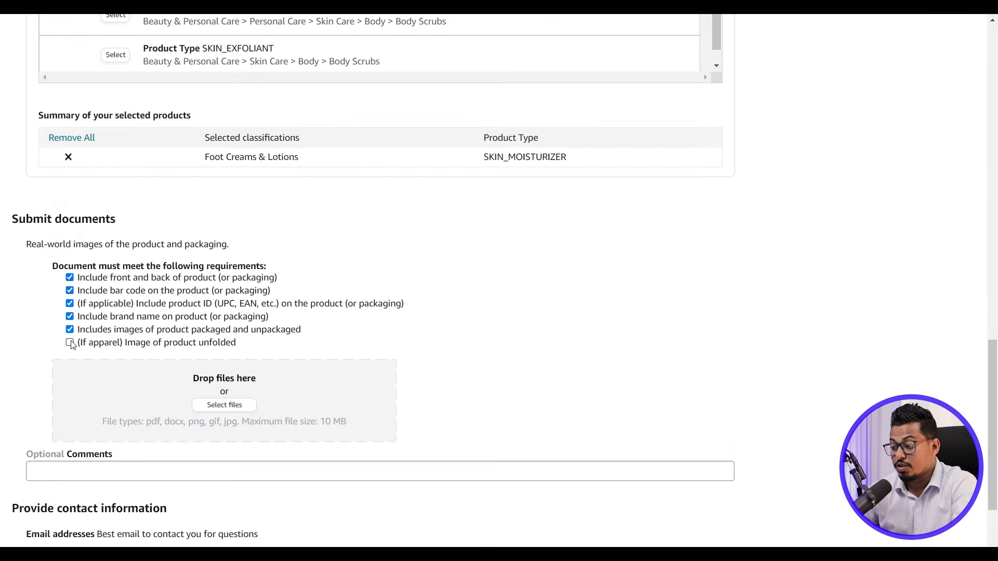
scroll(69, 343, "down", 1)
left_click(225, 292)
left_click(723, 135)
left_click(662, 118, "ctrl")
left_click(588, 117, "ctrl")
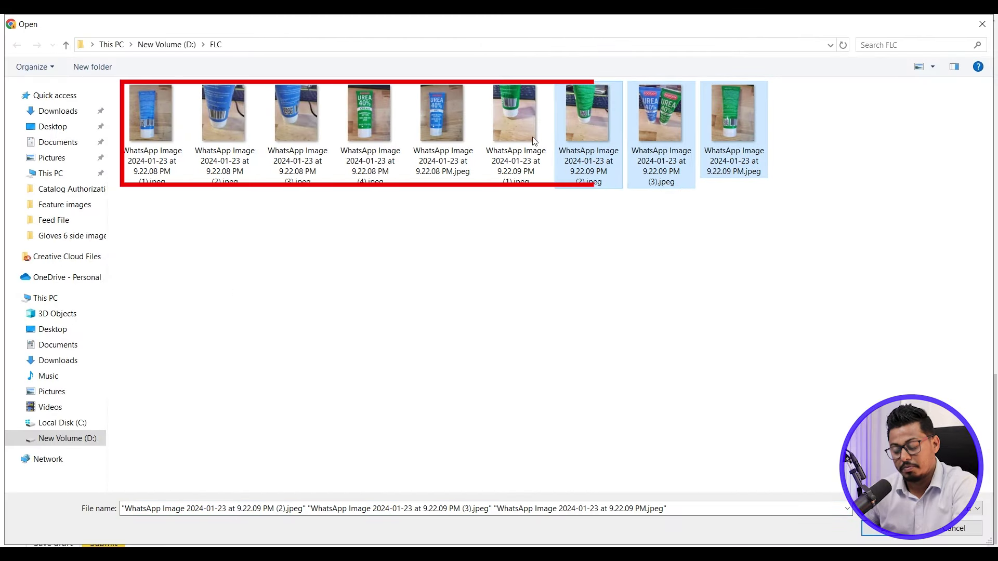
left_click(515, 118, "ctrl")
left_click(378, 126, "ctrl")
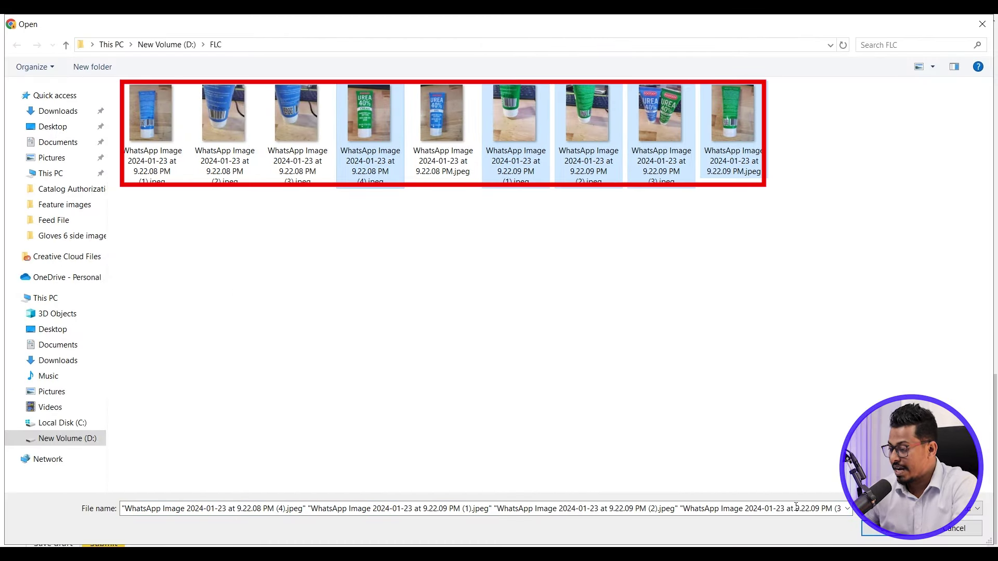
key("Return")
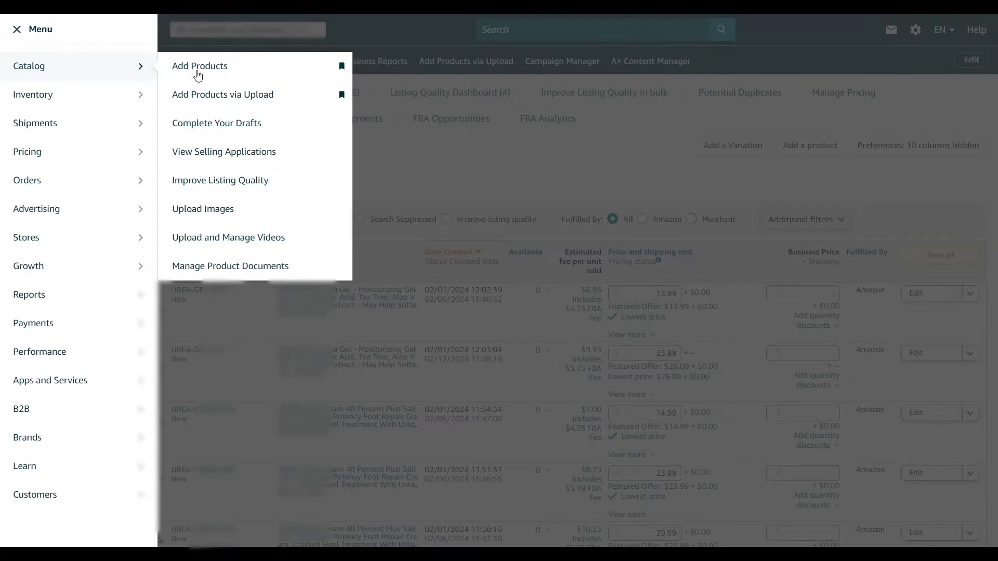
- Choose View Selling Applications from the Catalog submenu
left_click(225, 152)
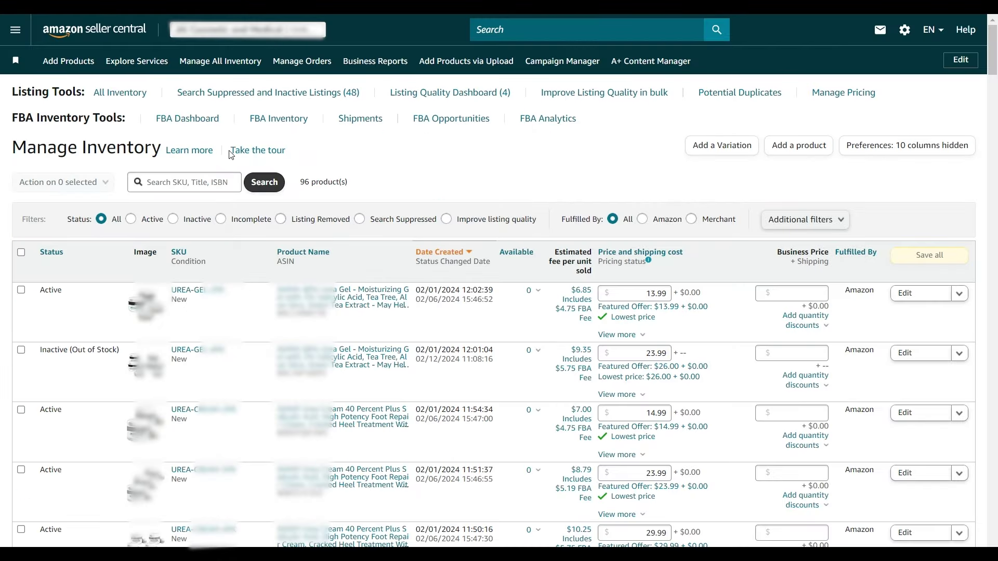